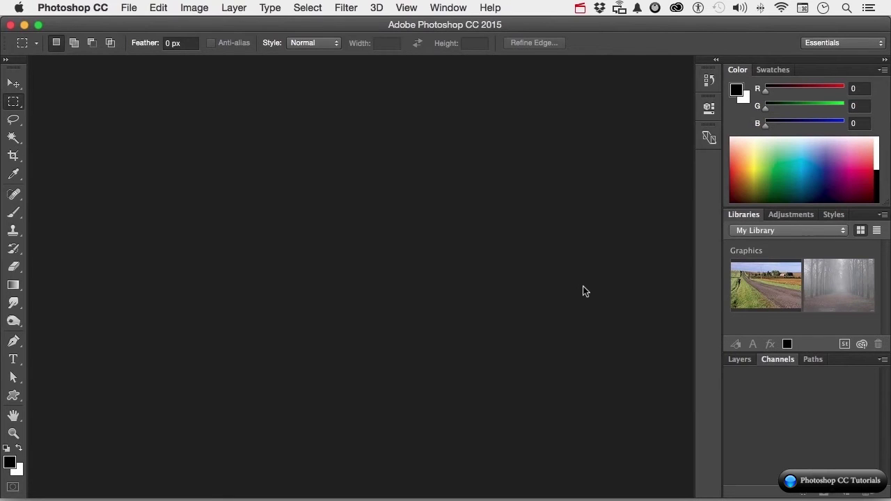
Launch Adobe Bridge from Photoshop's File > Browse in Bridge to view the home folder.
left_click(130, 7)
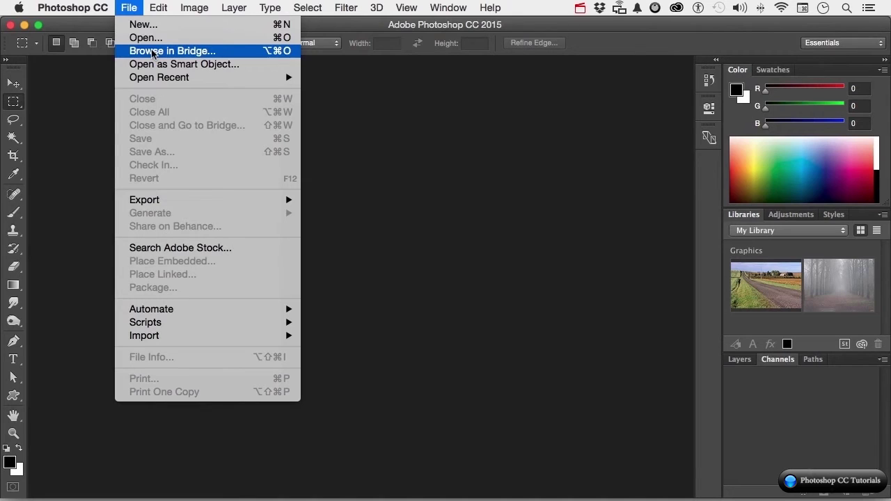
left_click(154, 54)
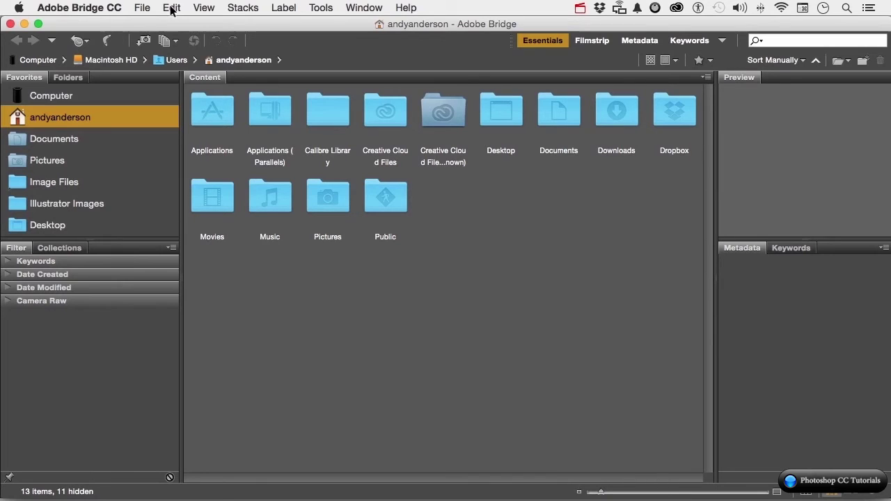
Open the Adobe Bridge CC application menu to reach Preferences.
left_click(90, 8)
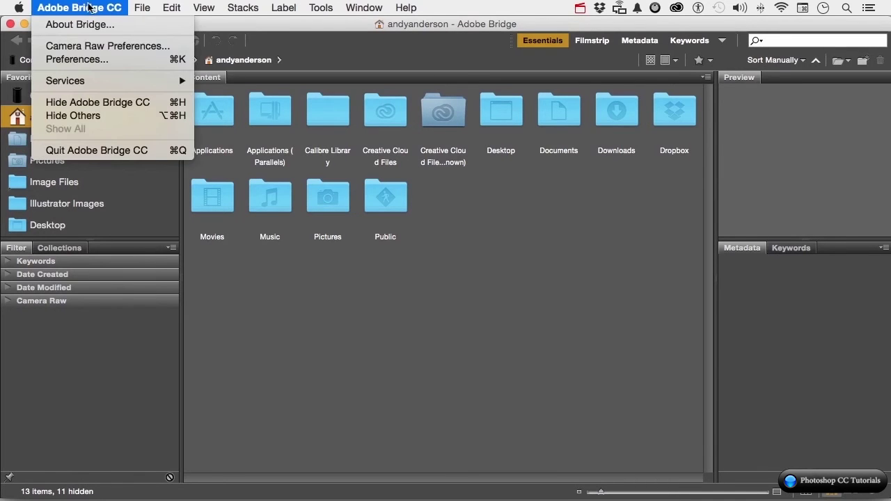
Open Bridge Preferences and try each Color Theme, ending on the second-darkest swatch.
left_click(85, 61)
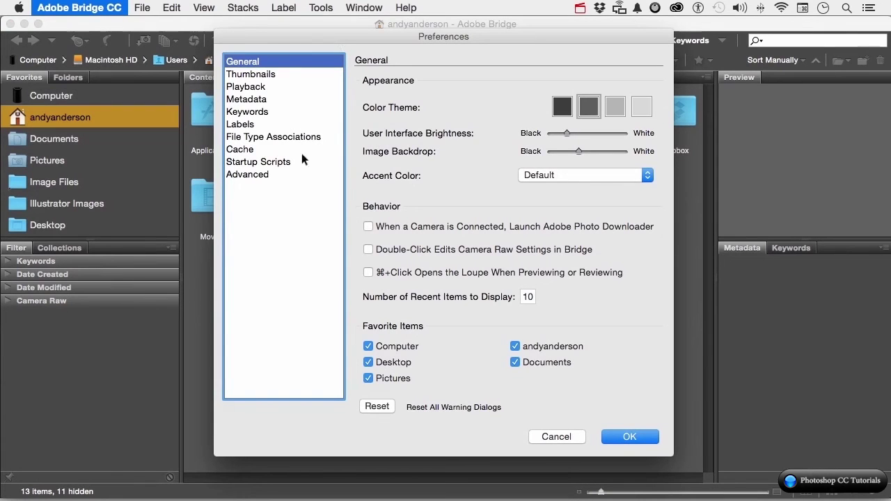
left_click(563, 107)
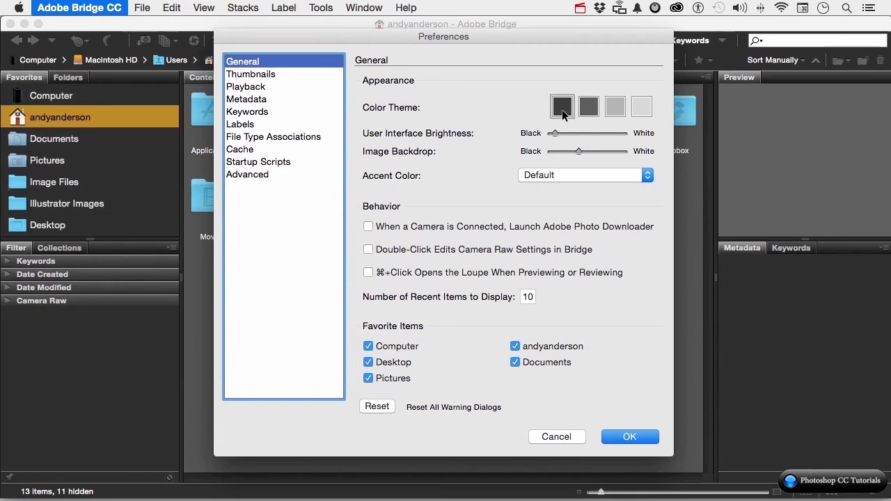
left_click(615, 108)
left_click(635, 110)
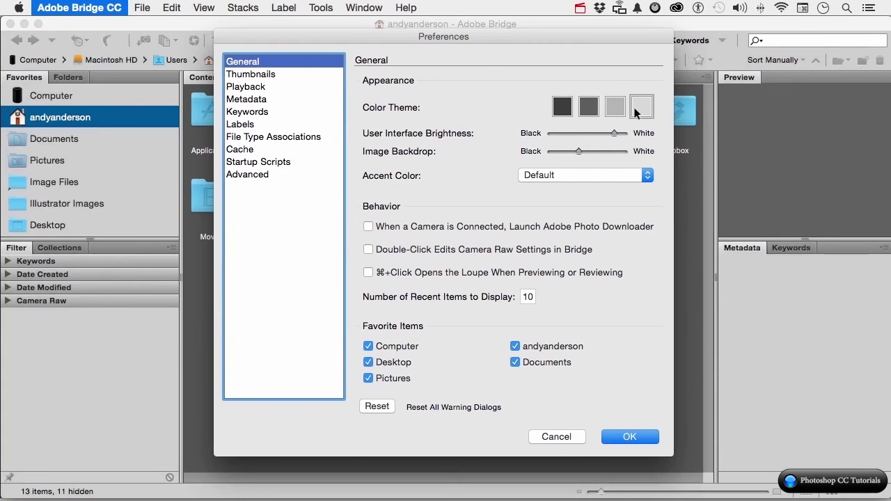
left_click(589, 107)
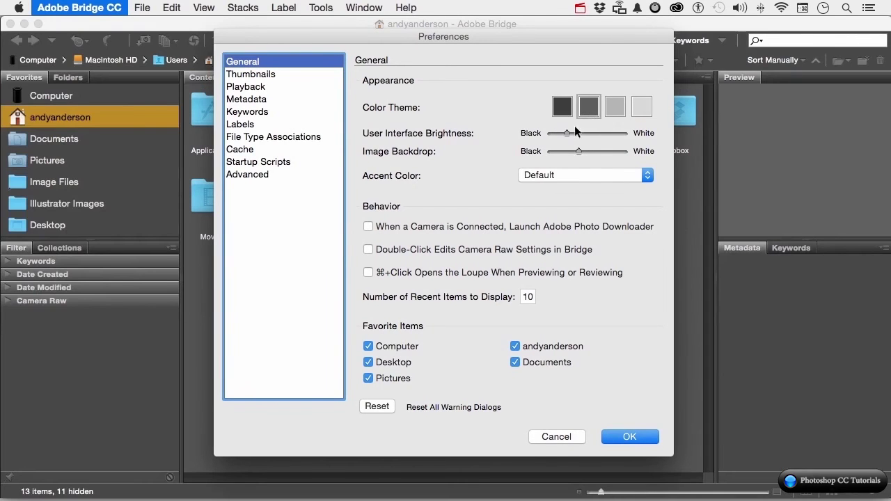
Adjust the user interface brightness and image backdrop sliders.
mouse_move(568, 132)
left_mouse_down()
mouse_move(632, 133)
mouse_move(557, 132)
mouse_move(571, 134)
left_mouse_up()
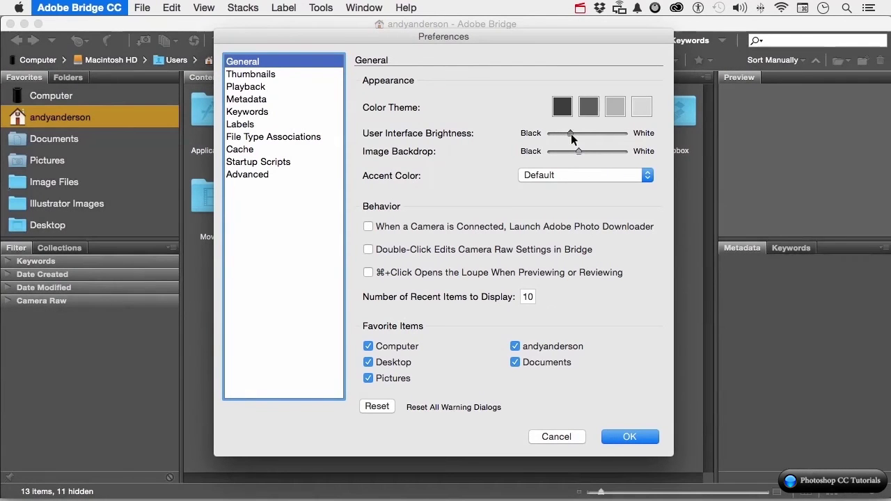
left_click_drag(545, 32, 410, 50)
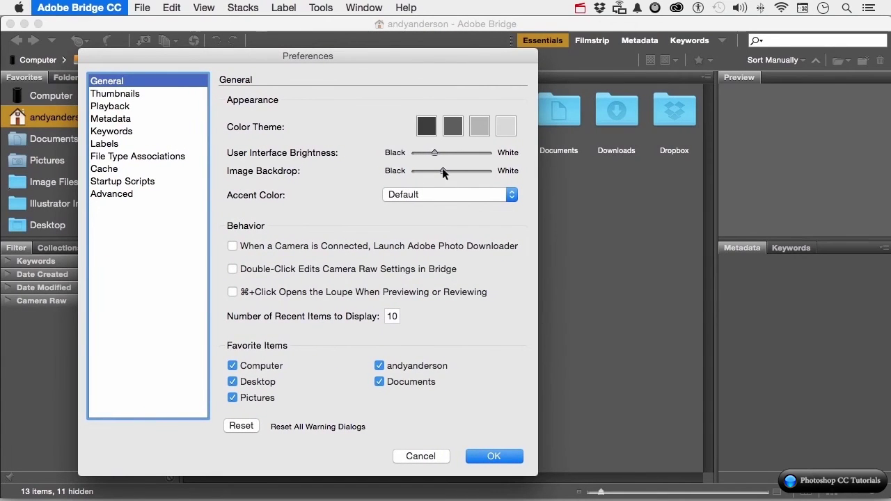
mouse_move(441, 167)
left_mouse_down()
mouse_move(454, 169)
mouse_move(414, 171)
mouse_move(429, 165)
left_mouse_up()
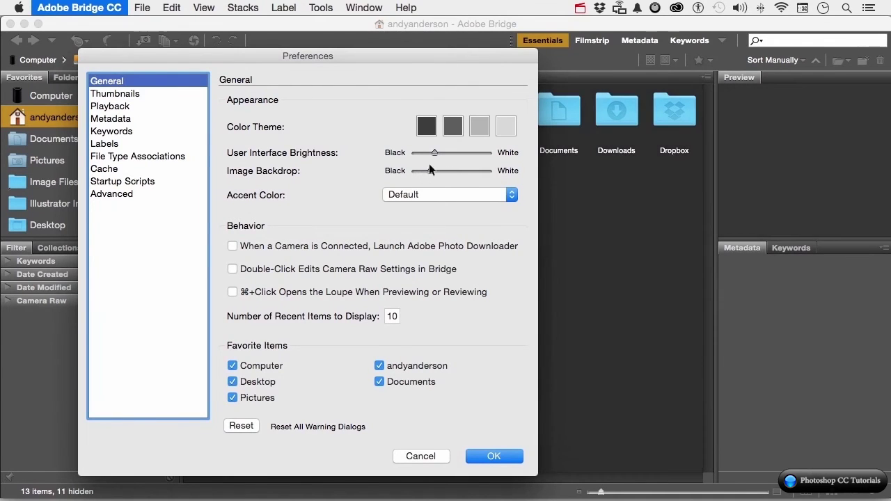
left_click(456, 127)
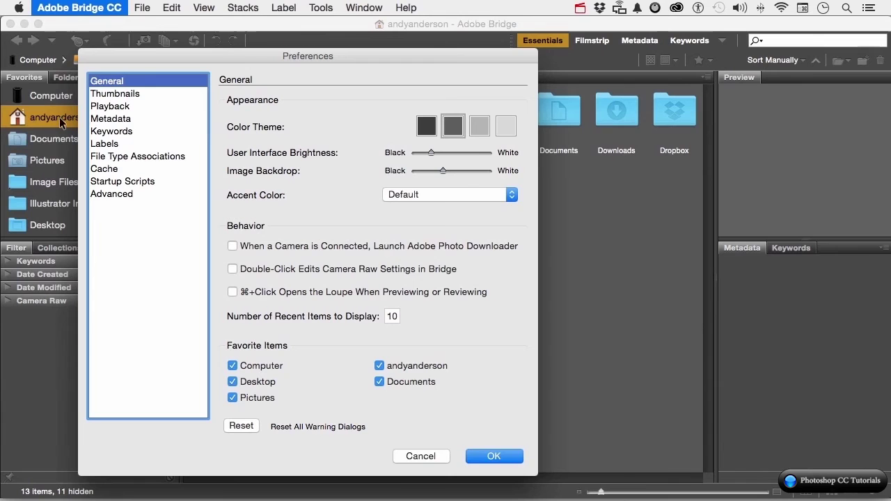
left_click(438, 195)
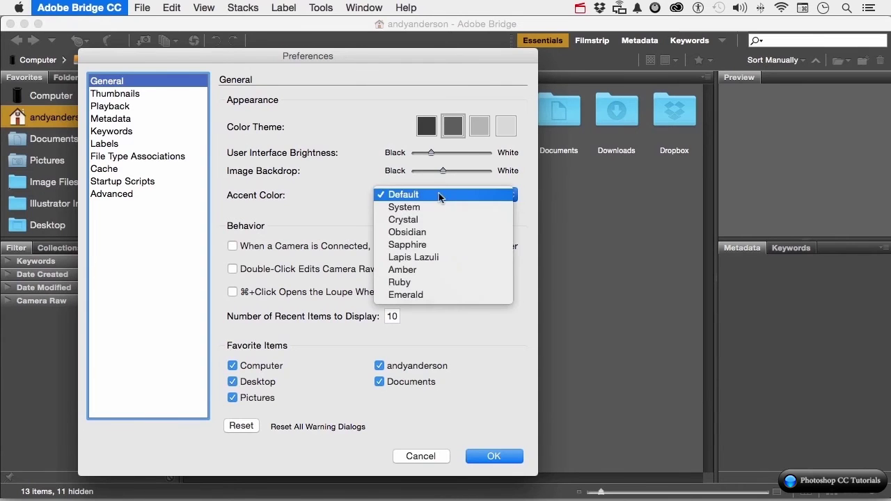
left_click(438, 206)
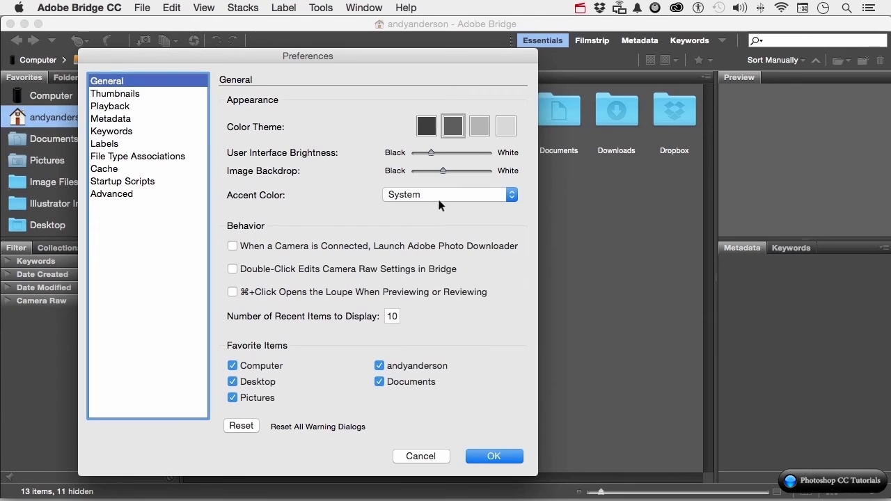
left_click(438, 197)
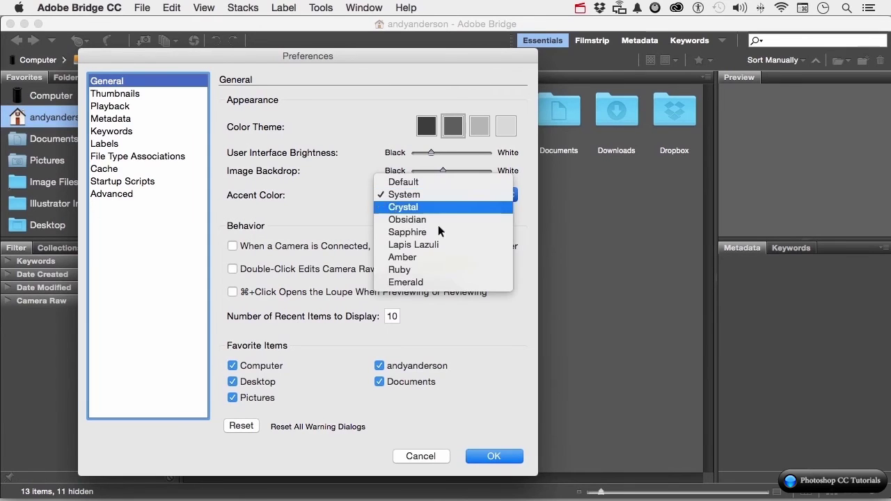
left_click(433, 182)
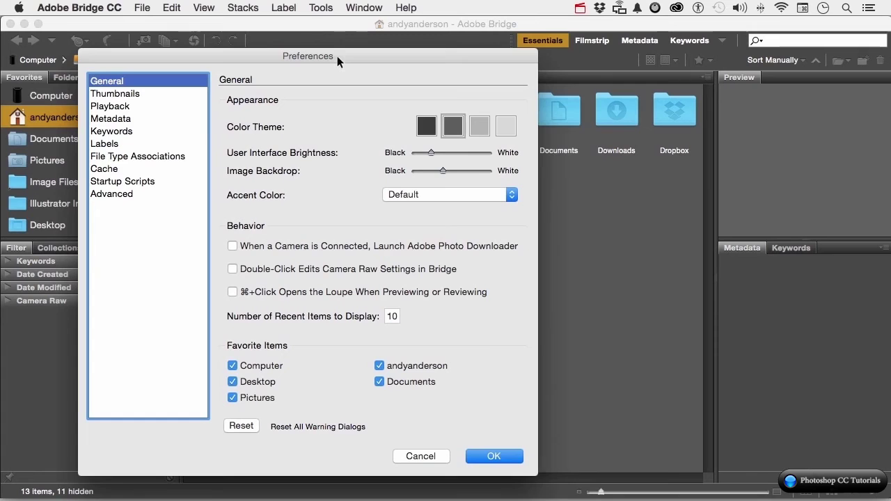
Toggle Computer off and back on in the Favorite Items list.
left_click_drag(343, 53, 392, 57)
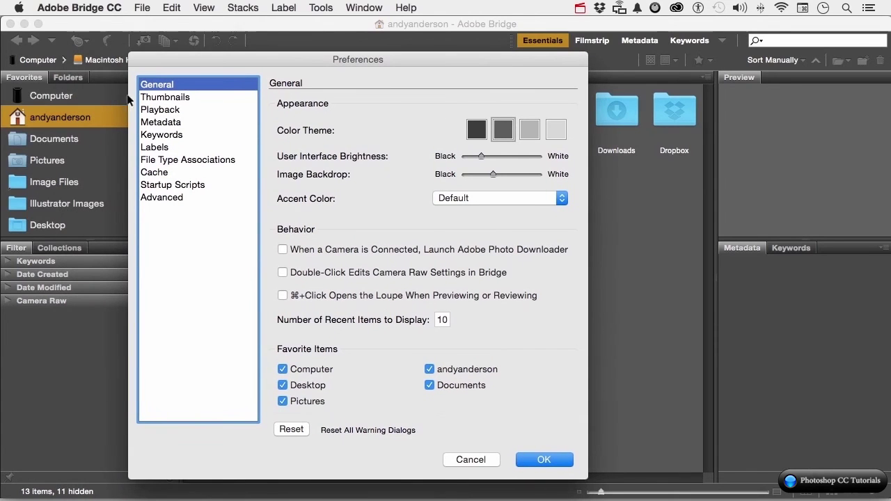
left_click(282, 370)
left_click(283, 370)
View the Thumbnails page and check the first Show metadata popup without changing it.
left_click(190, 96)
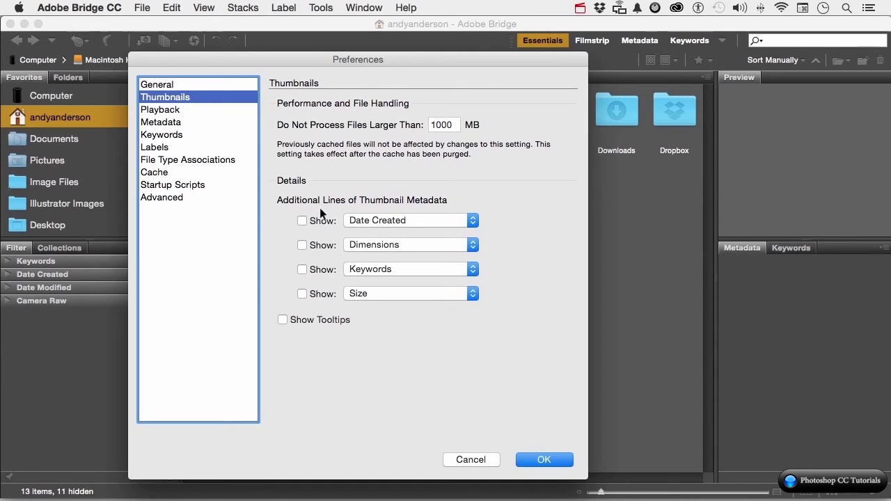
left_click(390, 220)
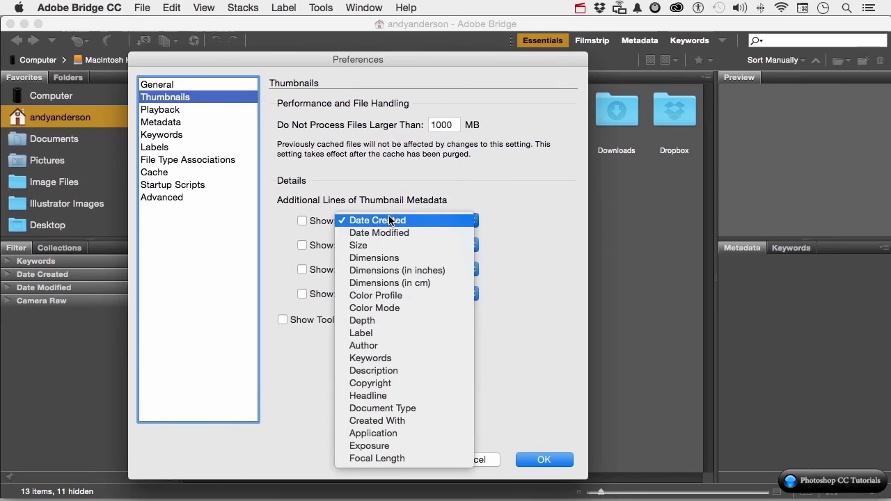
left_click(504, 174)
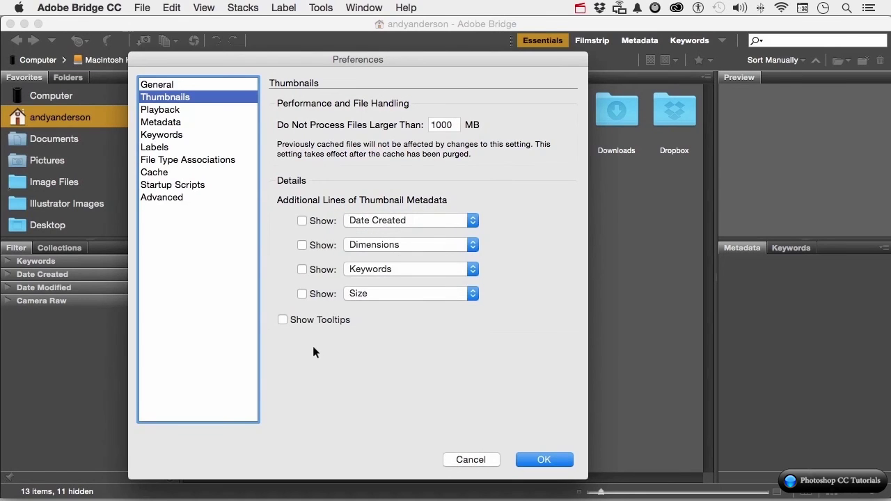
Step through the Playback, Metadata, Keywords and Labels pages, ending on File Type Associations.
left_click(180, 115)
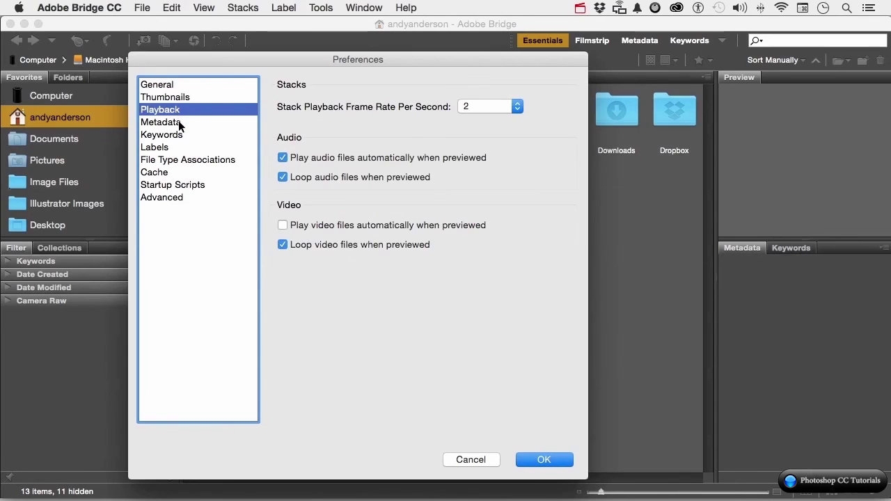
left_click(178, 121)
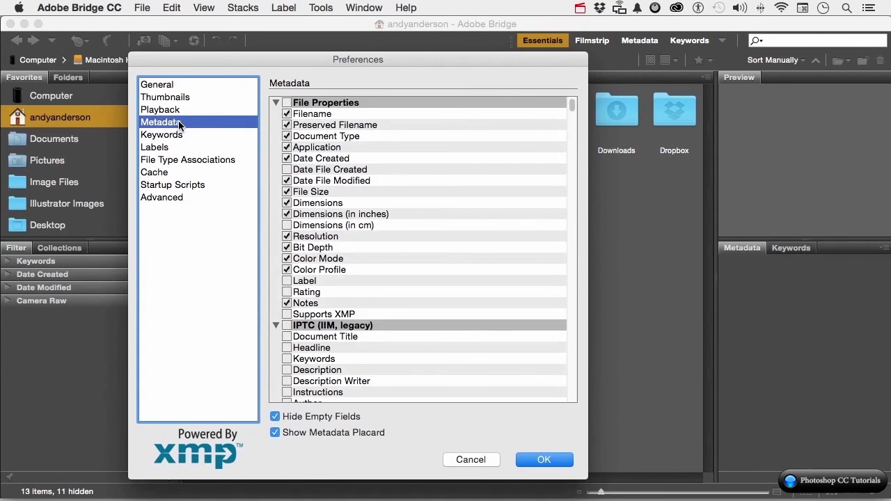
left_click(176, 136)
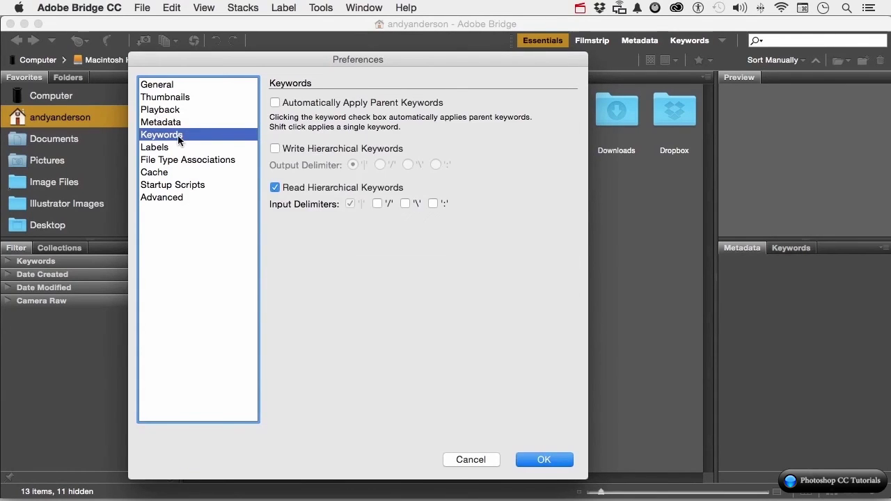
left_click(167, 146)
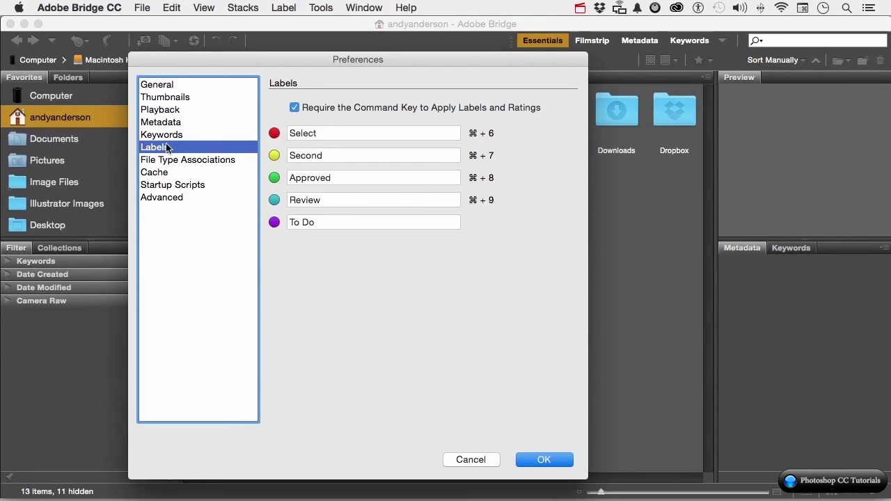
left_click(174, 162)
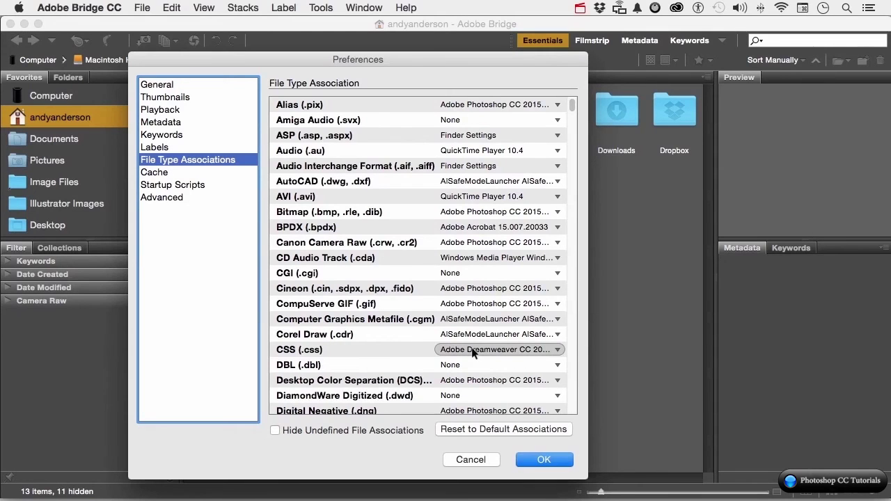
Review the Cache page, then view the six ticked Startup Scripts.
left_click(174, 175)
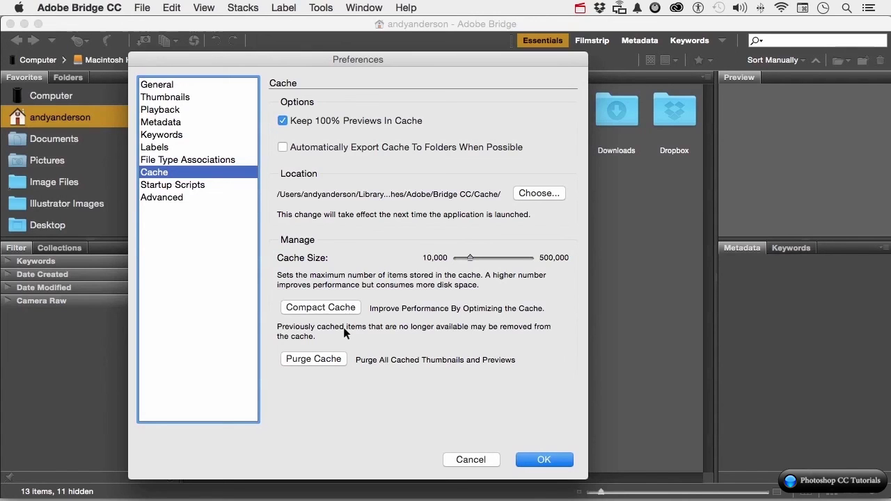
left_click(188, 186)
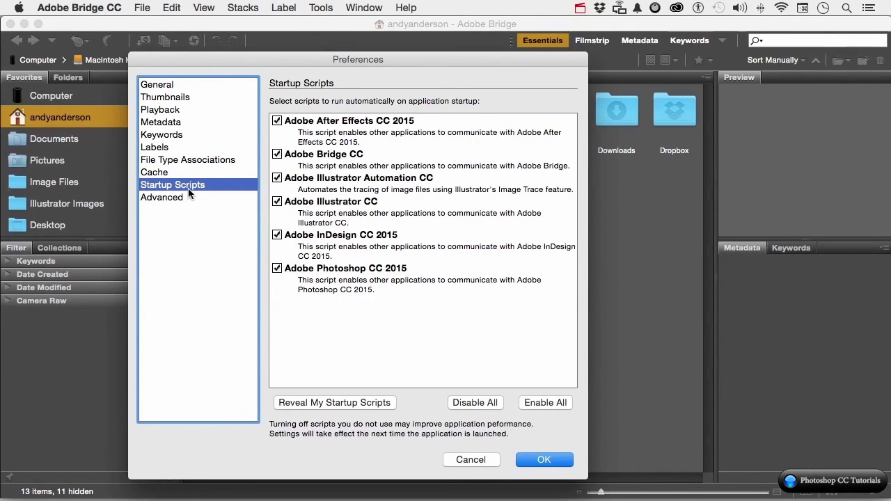
View the Advanced page with software rendering, previews and language settings.
left_click(179, 200)
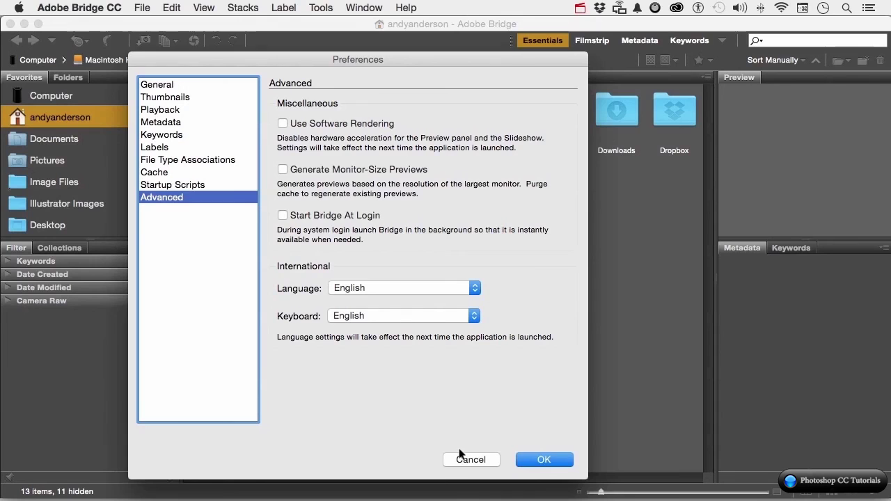
Confirm the preferences with OK to return to the home folder's 13 items.
left_click(543, 460)
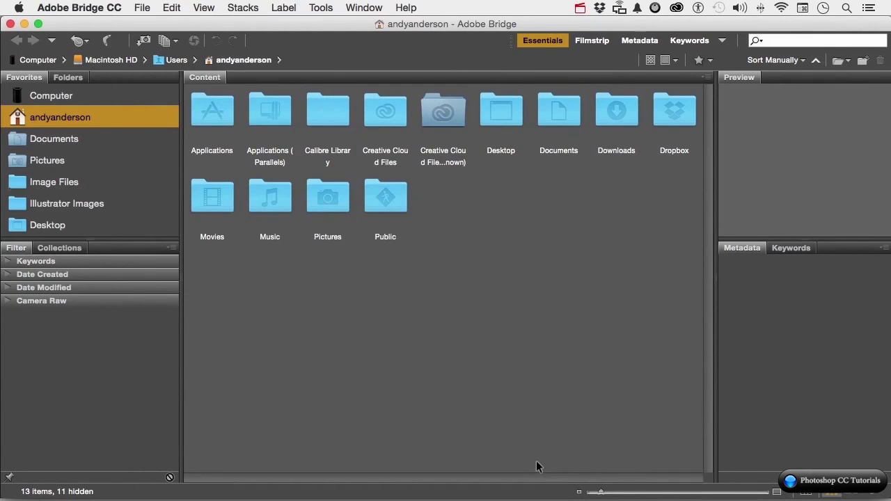